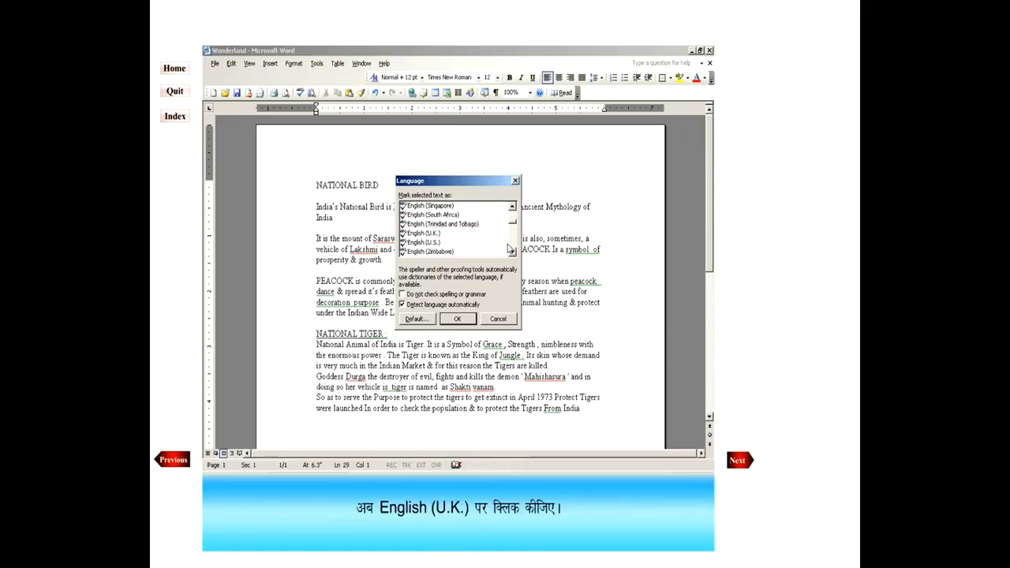
Mark the text's proofing language as English (U.K.) and continue to the next lesson.
click(490, 235)
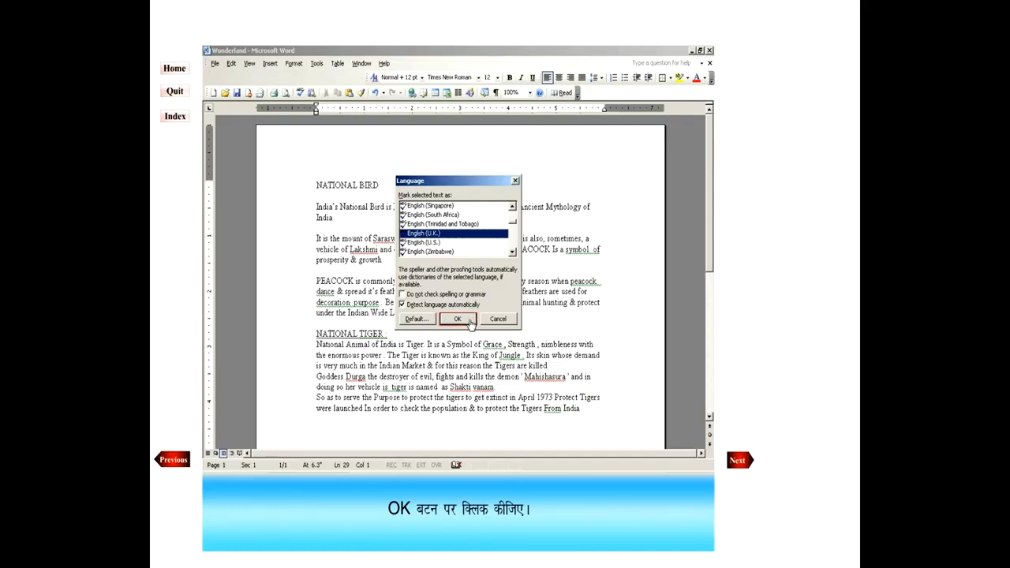
click(469, 319)
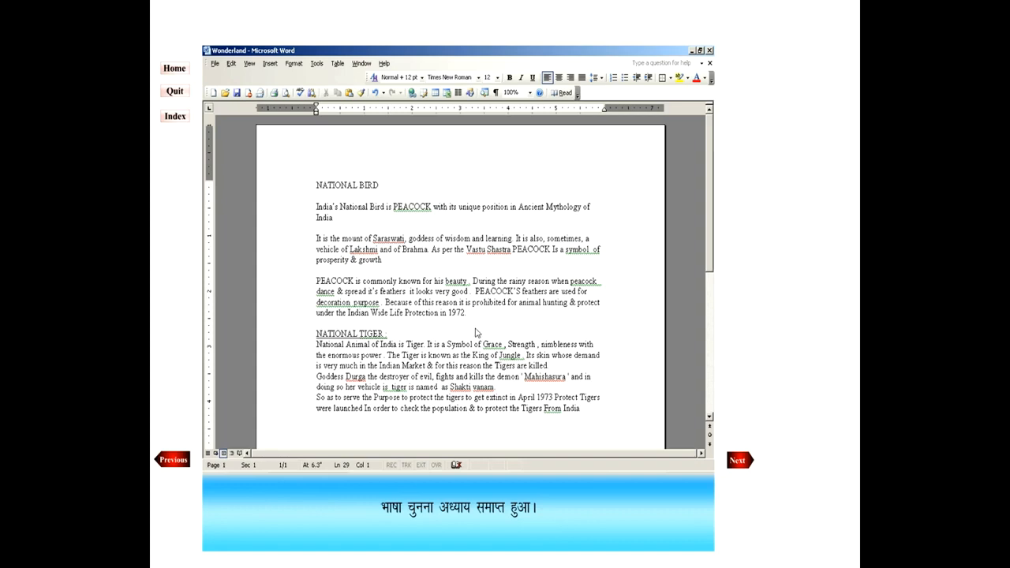
click(739, 461)
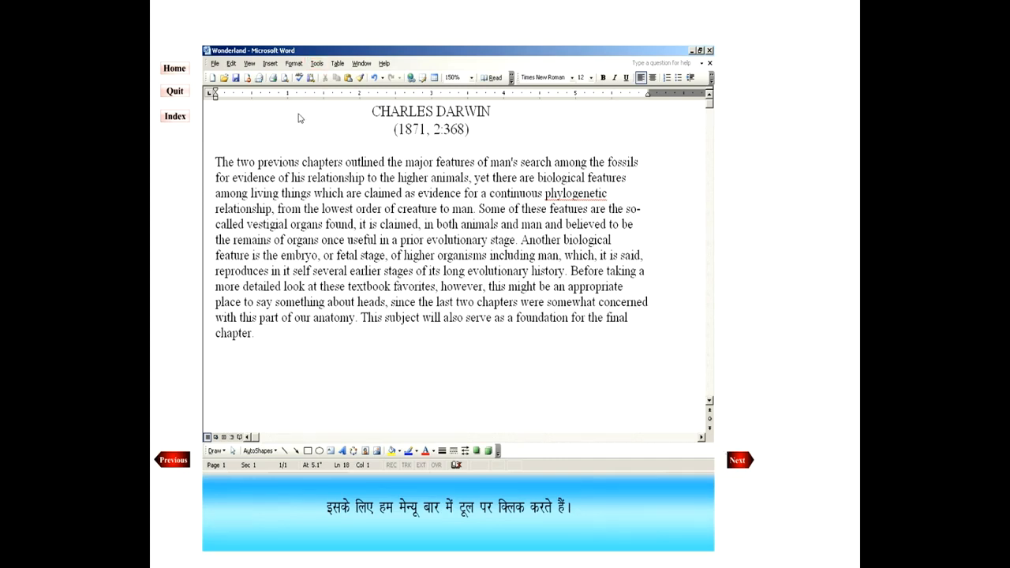
Bring up the Spelling & Grammar options, accept them with spelling checked as you type, and continue to the next lesson.
click(316, 64)
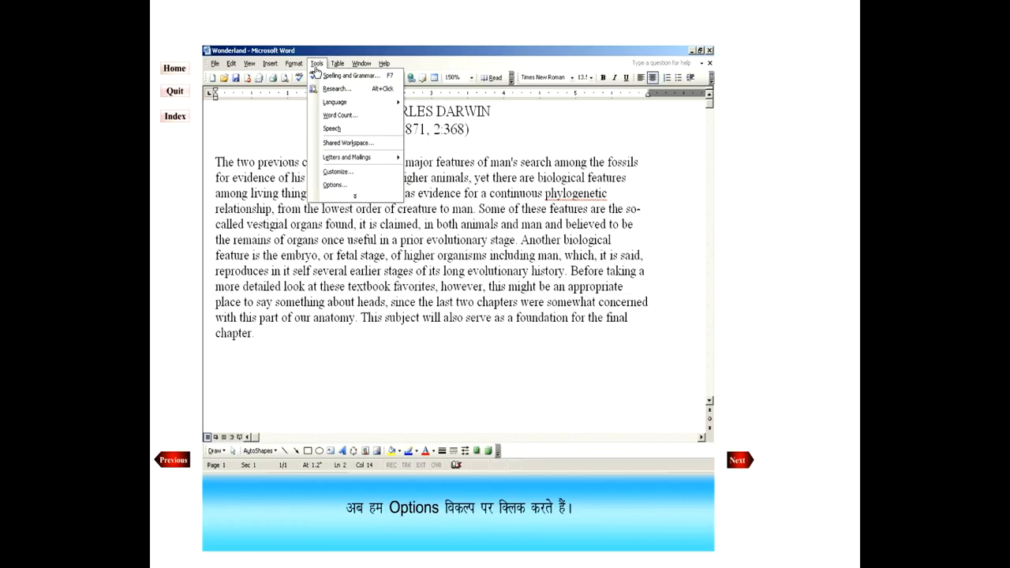
click(339, 185)
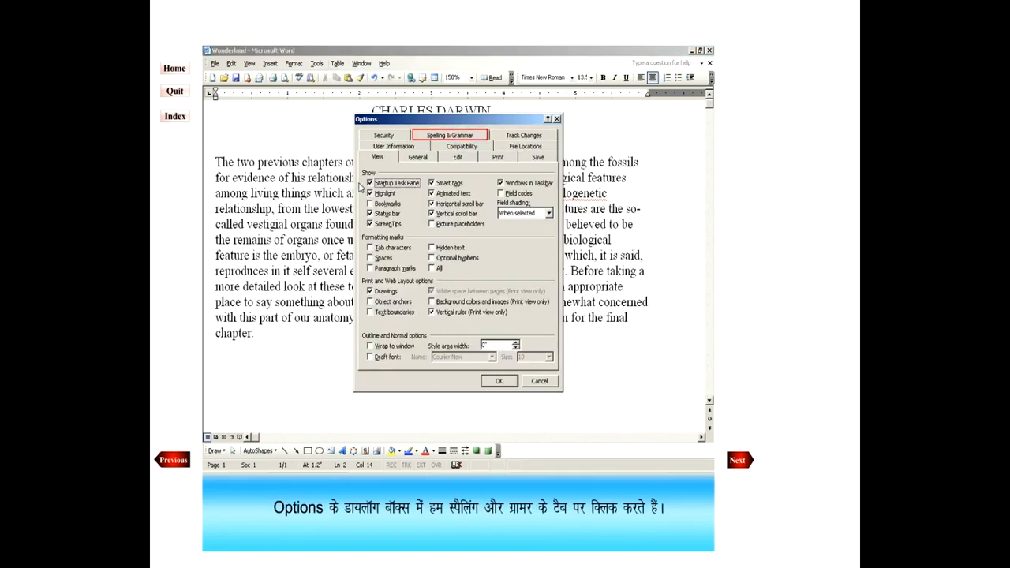
click(438, 138)
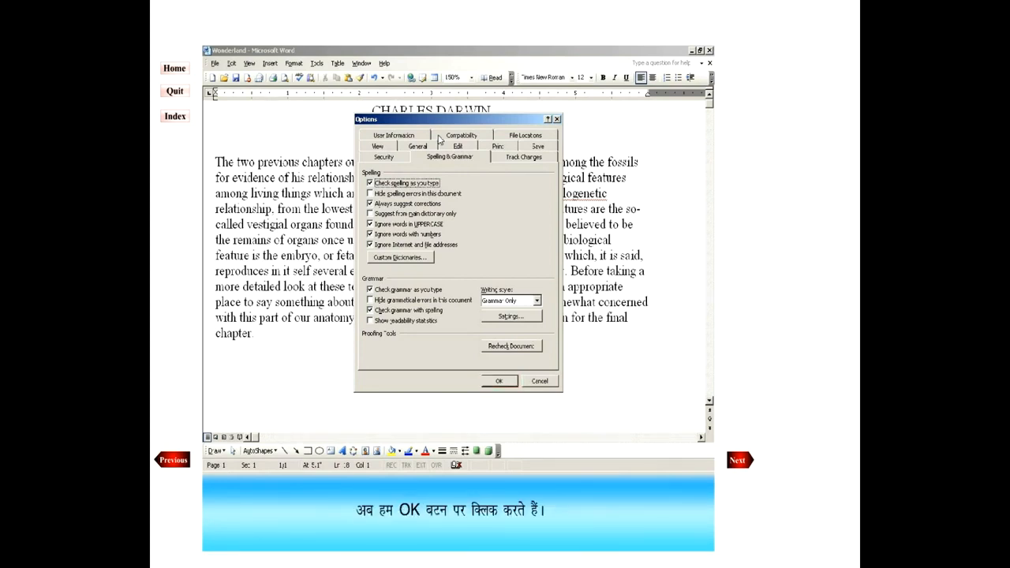
click(495, 383)
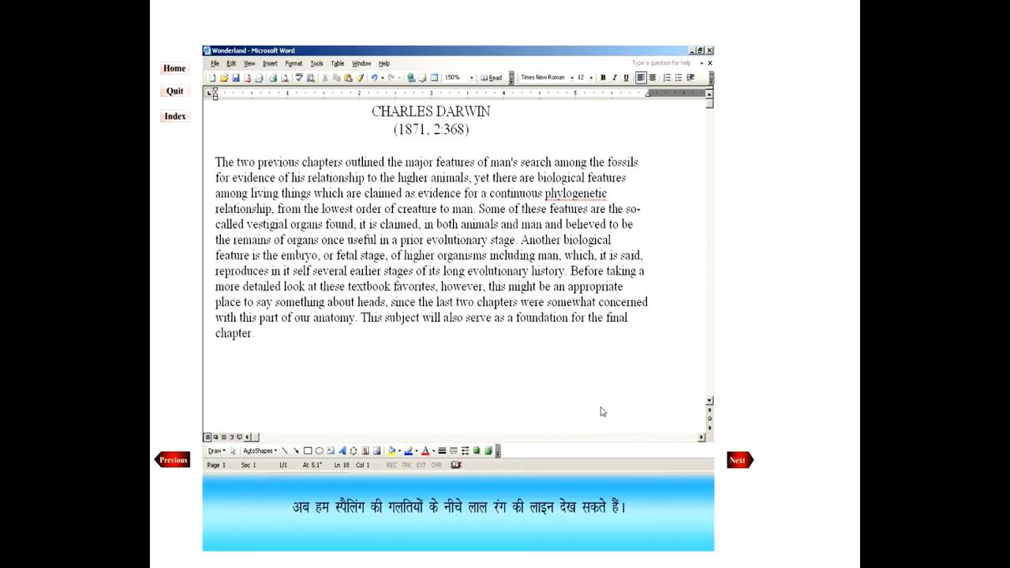
click(732, 459)
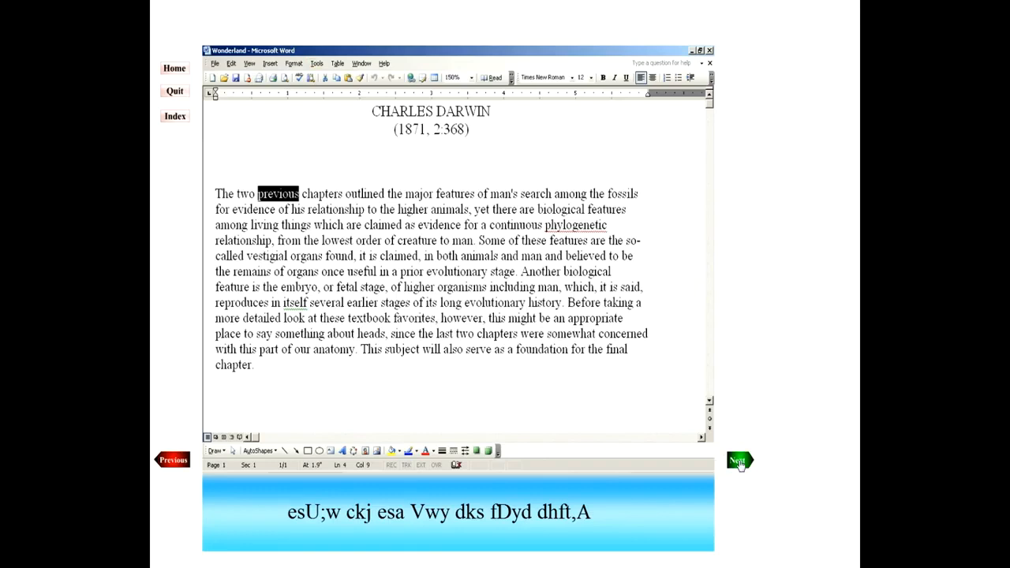
Skip to the word count lesson, view the document's Word Count statistics and continue to the next lesson.
click(738, 462)
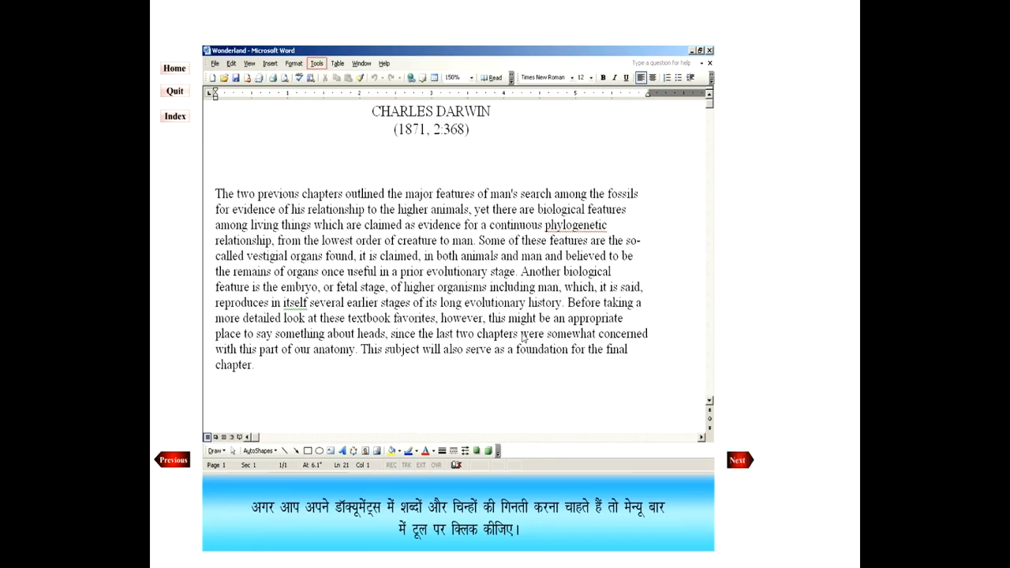
click(316, 64)
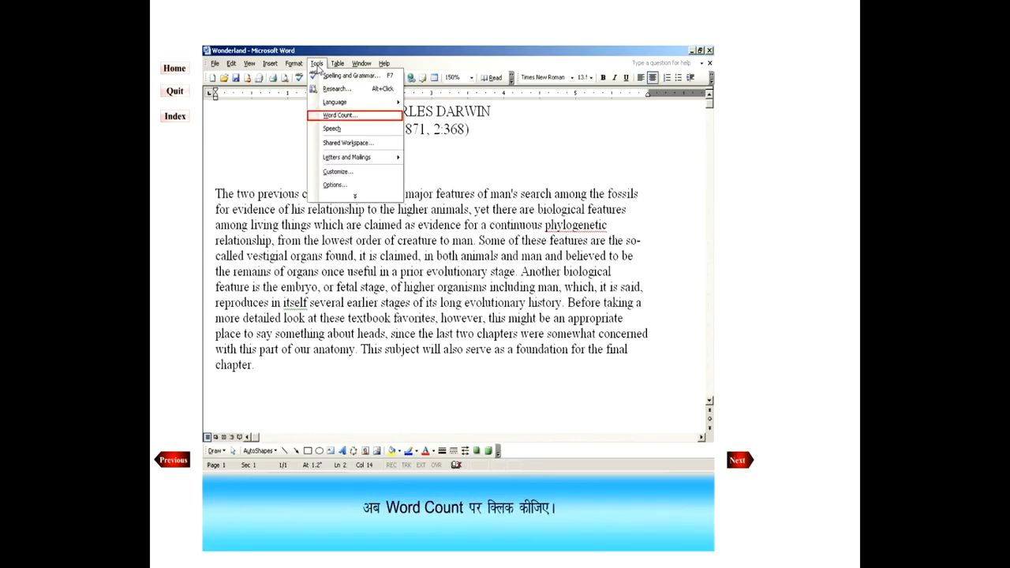
click(336, 116)
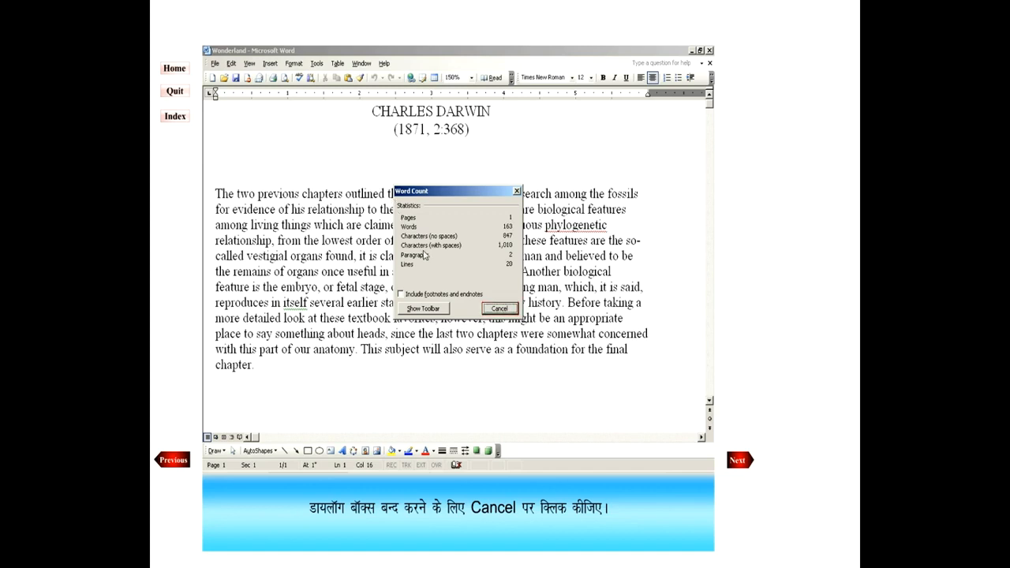
click(498, 309)
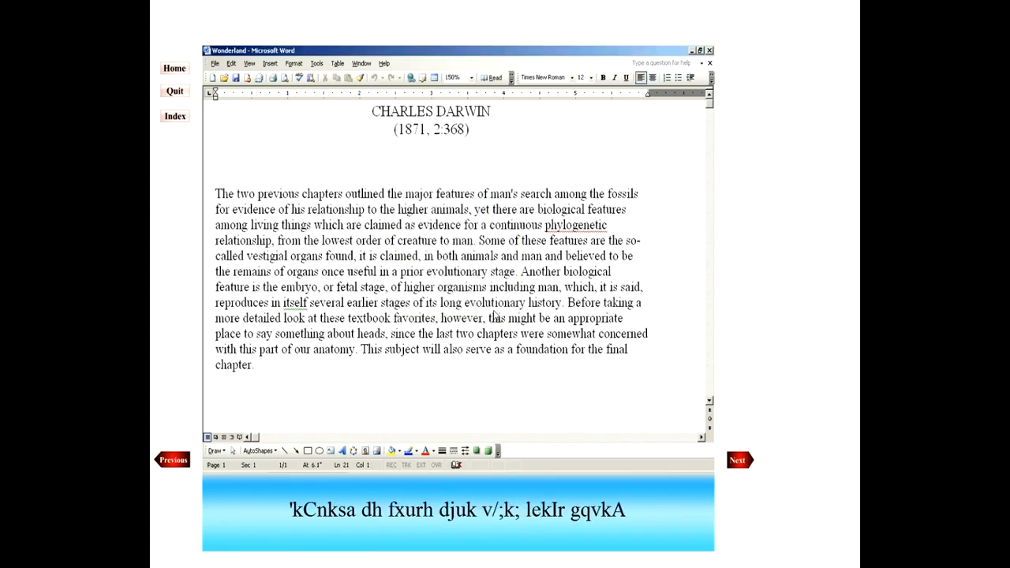
click(738, 463)
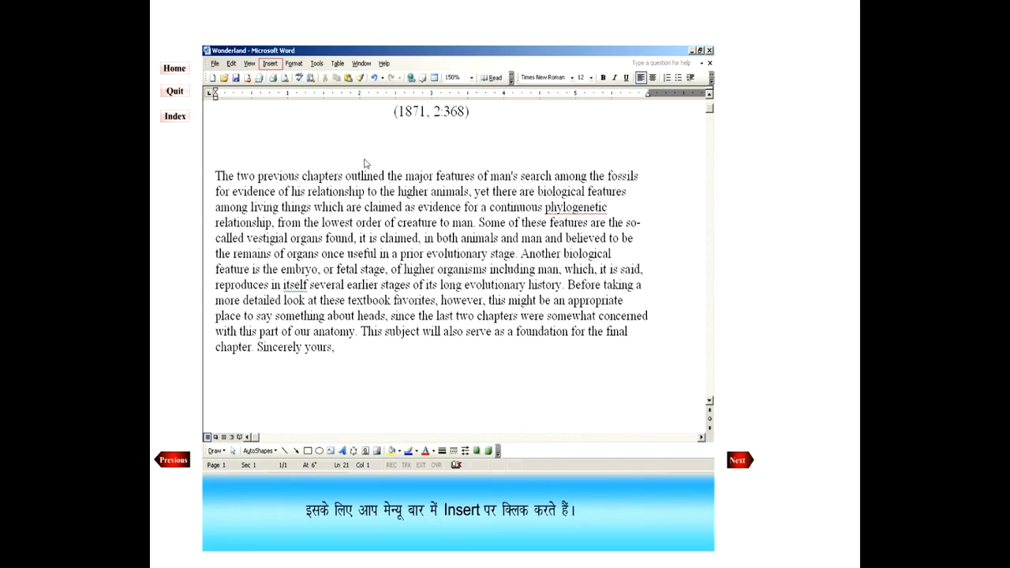
Insert the AutoText closing "Sincerely yours," at the end of the Charles Darwin paragraph.
click(270, 63)
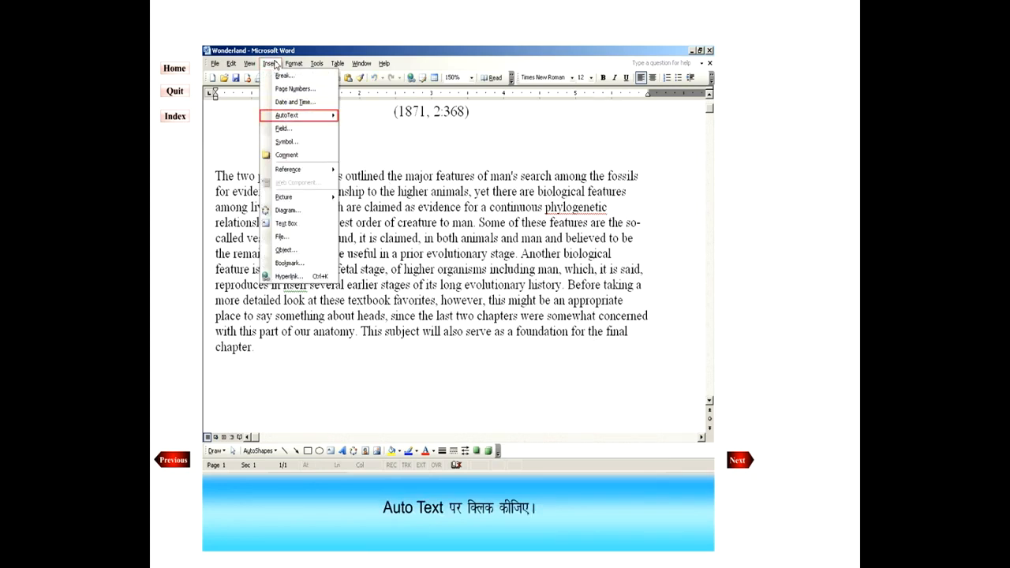
click(289, 116)
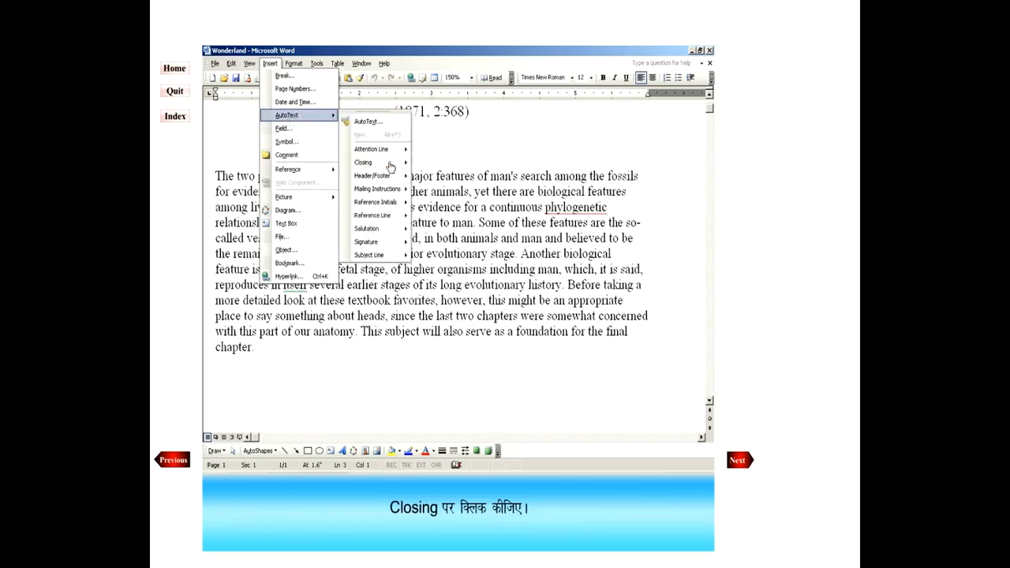
click(390, 165)
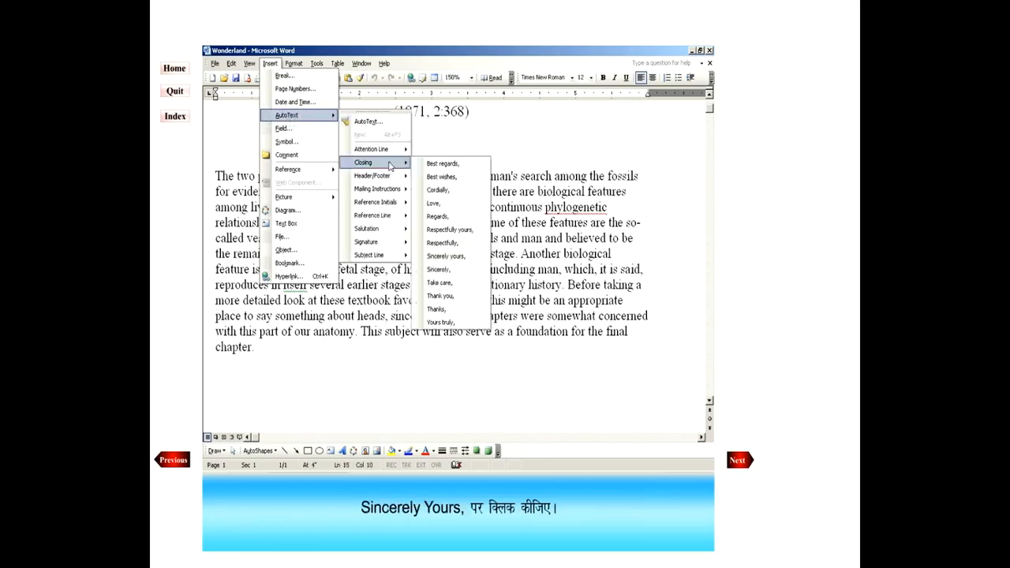
click(439, 258)
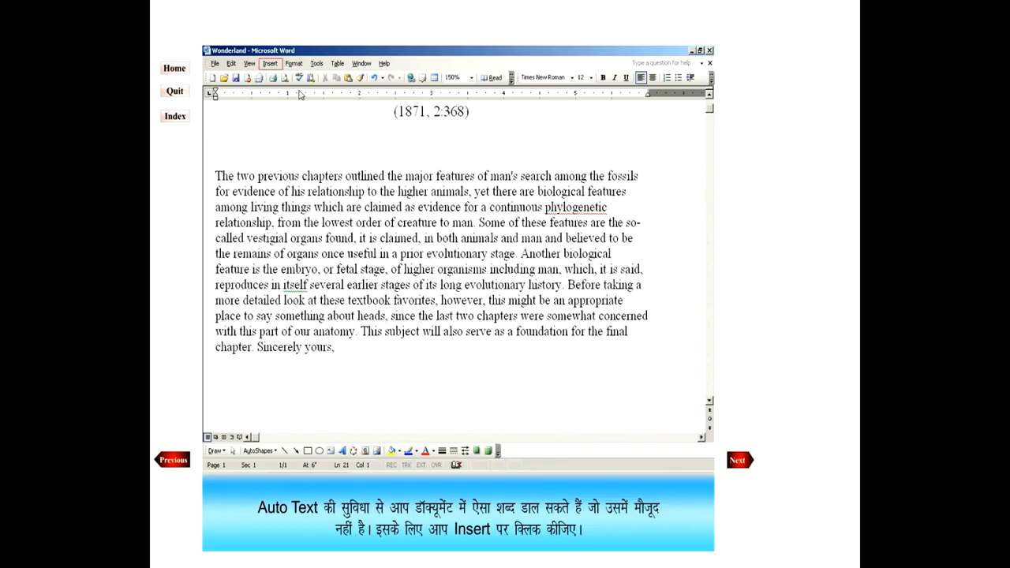
Add "Wonderland" as a new AutoText entry and continue to the next lesson.
click(273, 65)
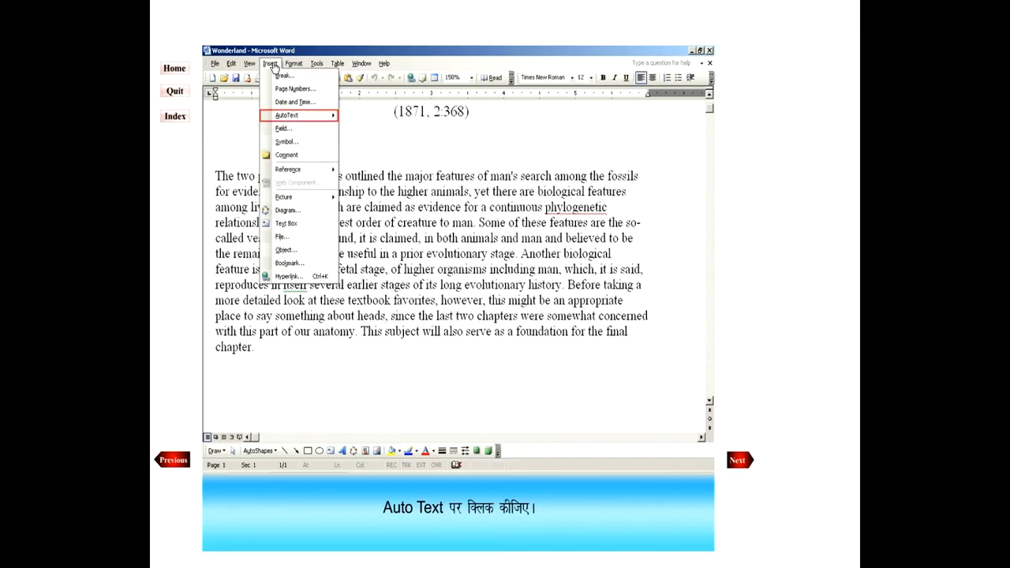
click(292, 117)
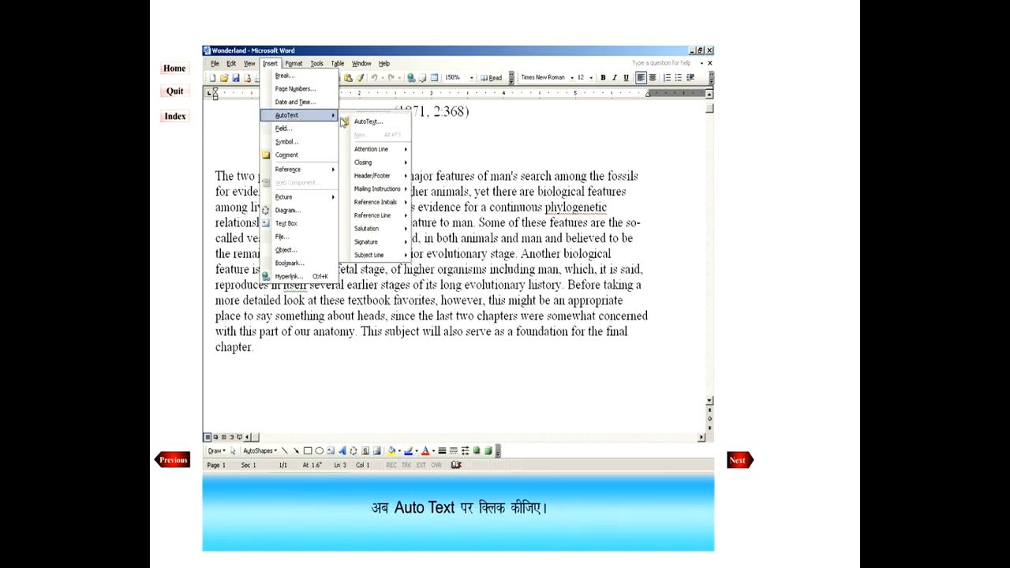
click(348, 123)
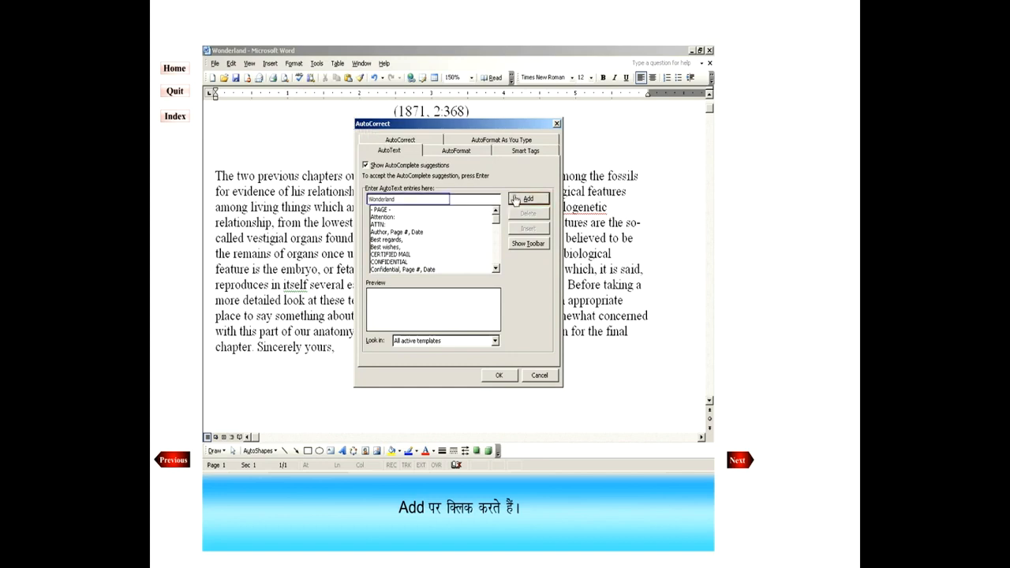
click(518, 201)
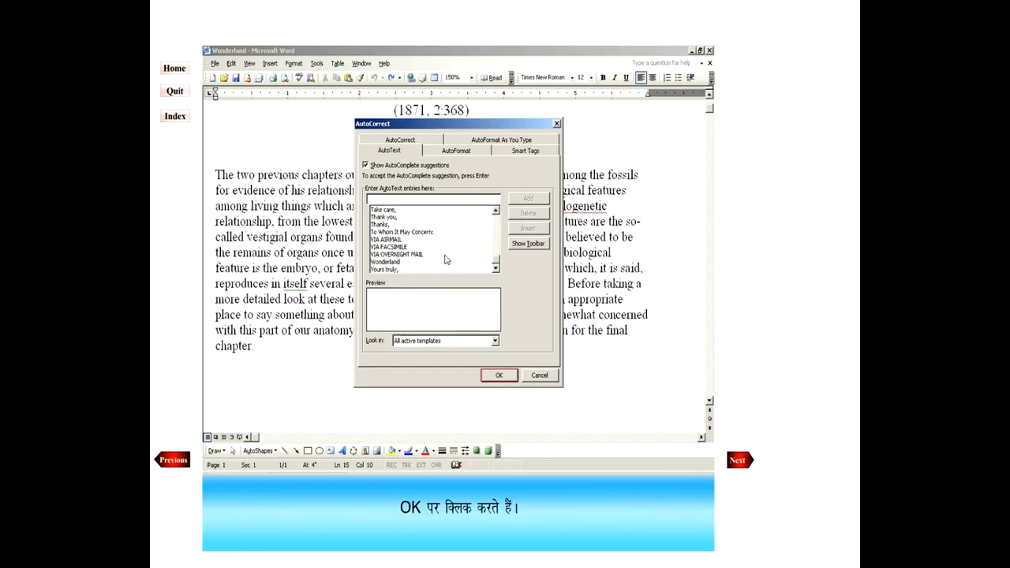
click(495, 378)
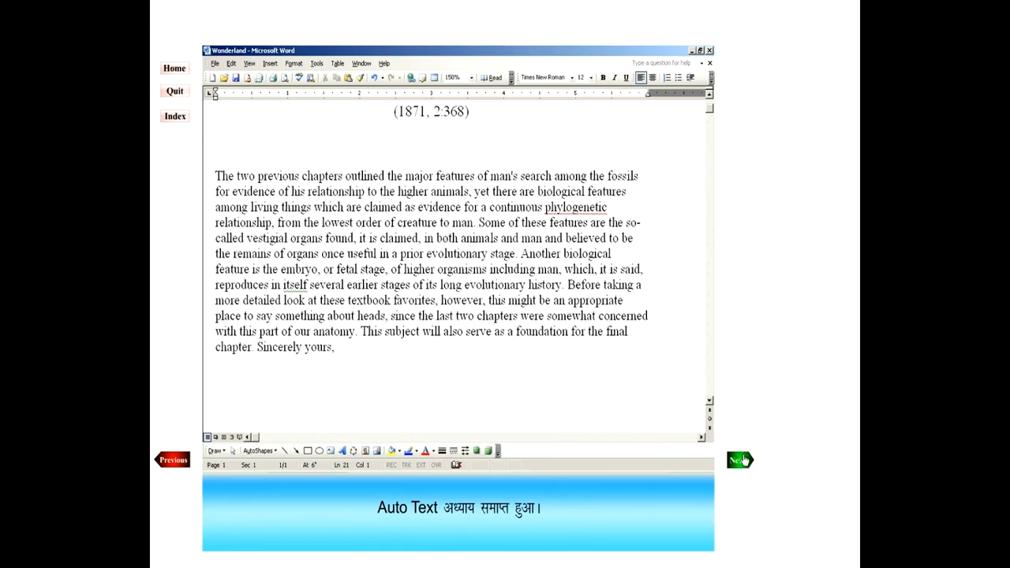
click(743, 460)
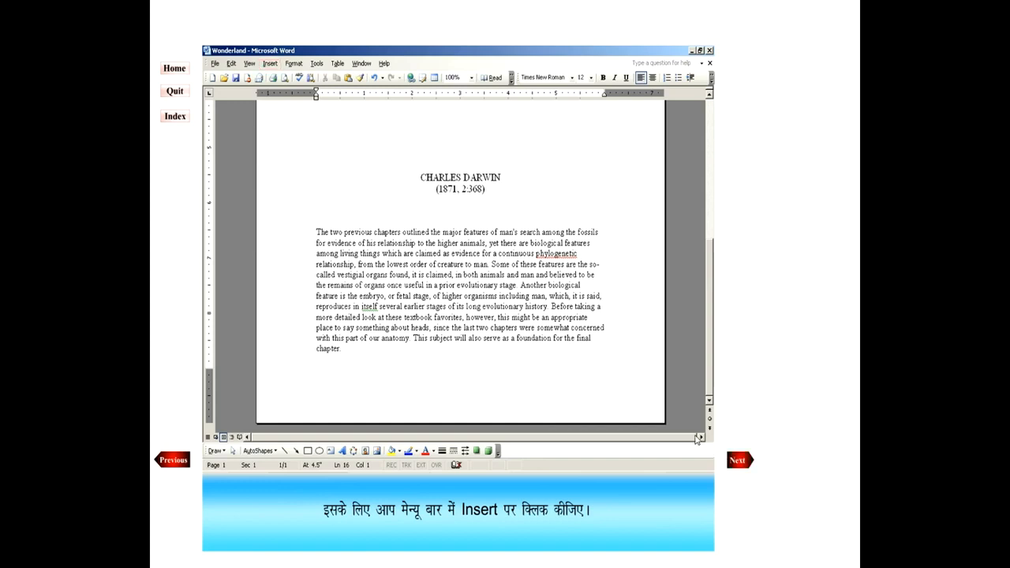
Insert right-aligned page numbers at the bottom of the page, shown on the first page, and continue to the next lesson.
click(271, 65)
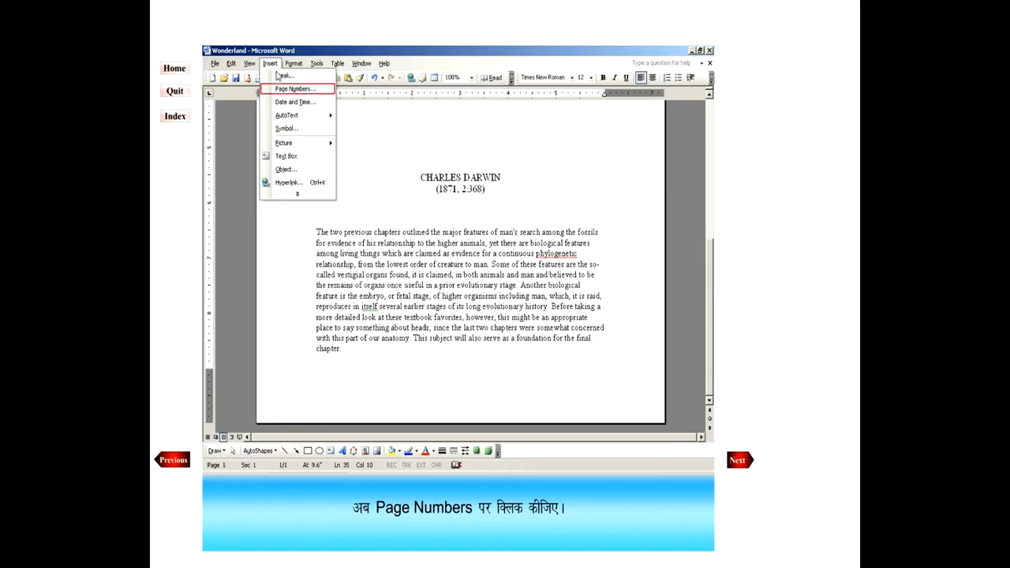
click(289, 90)
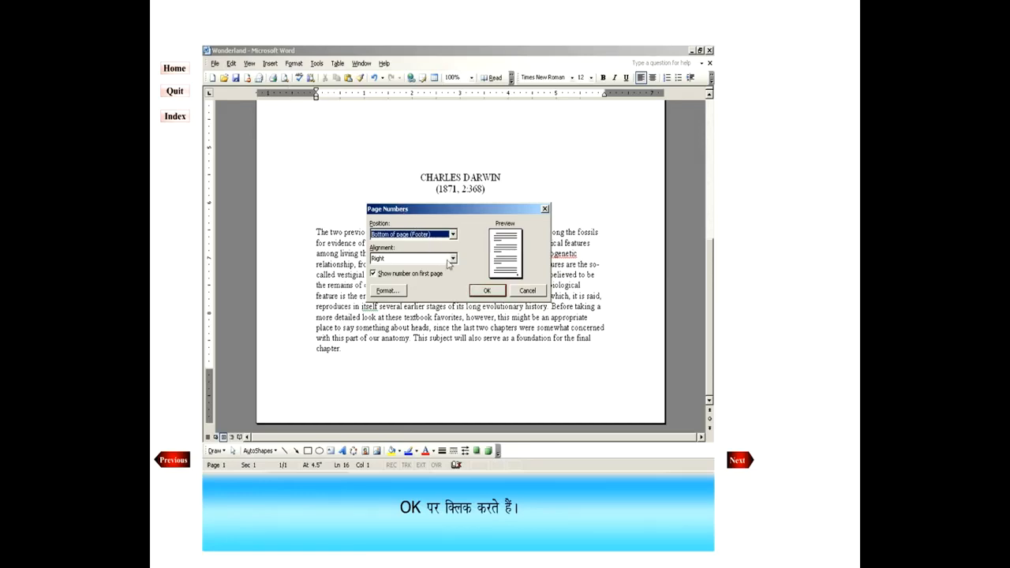
click(480, 291)
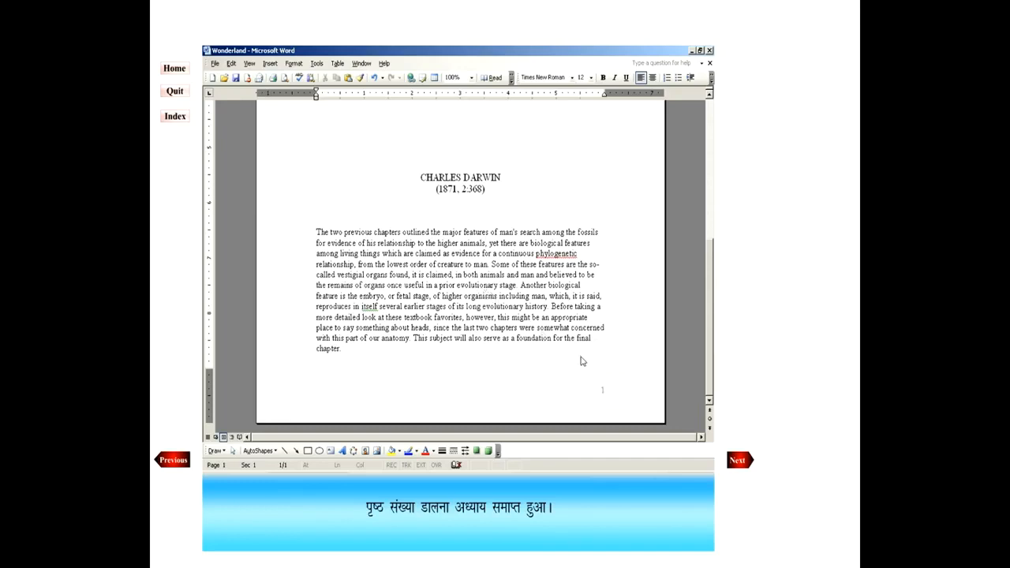
click(738, 461)
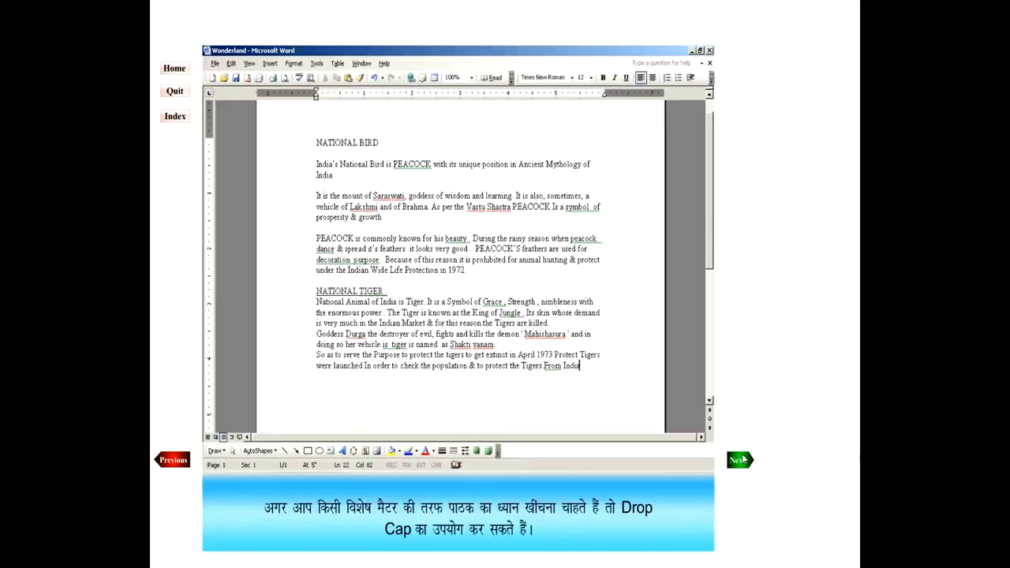
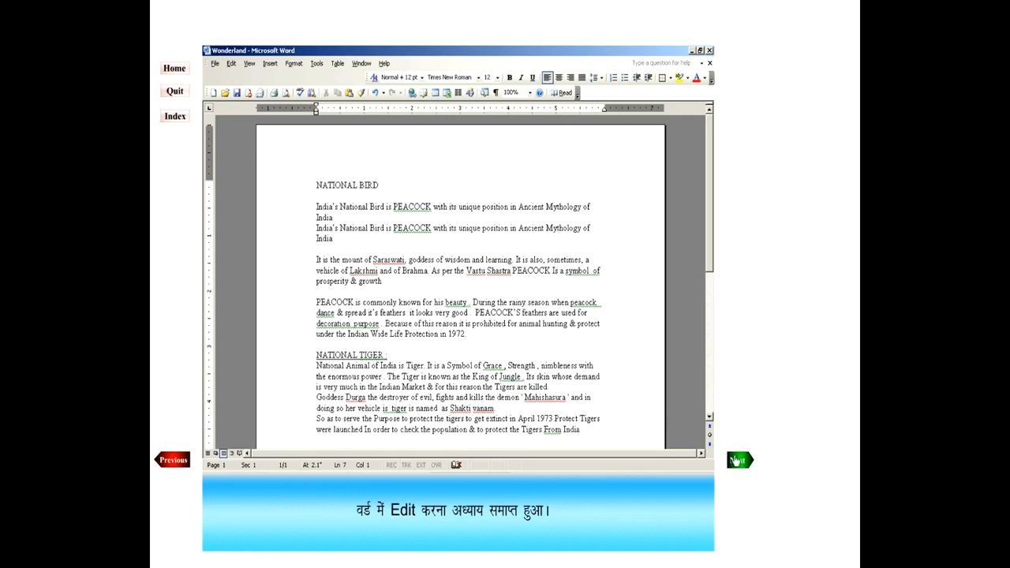
Go to the header and footer lesson and enter "Wonderland" in the page header of the National Bird document.
click(736, 460)
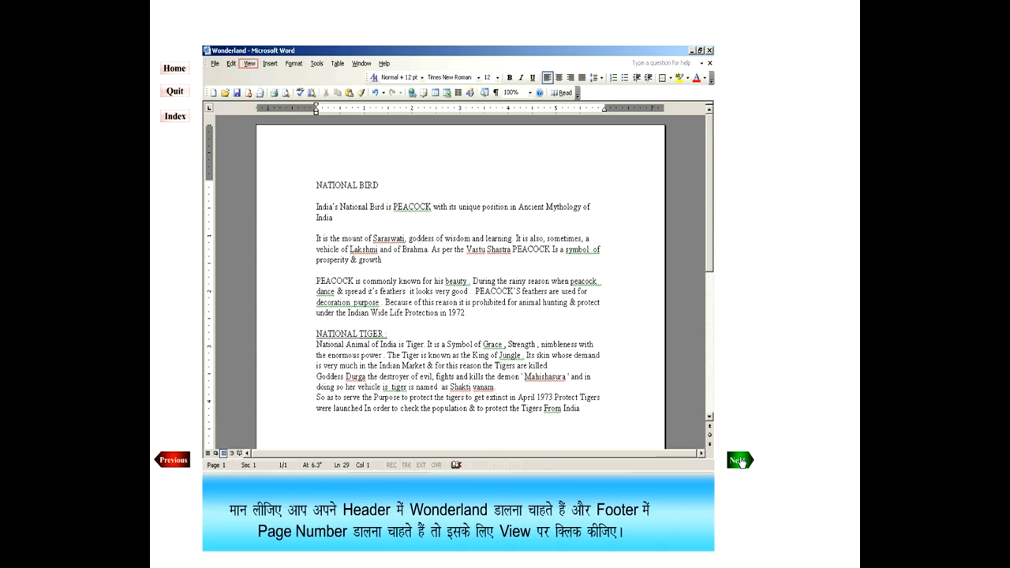
click(249, 65)
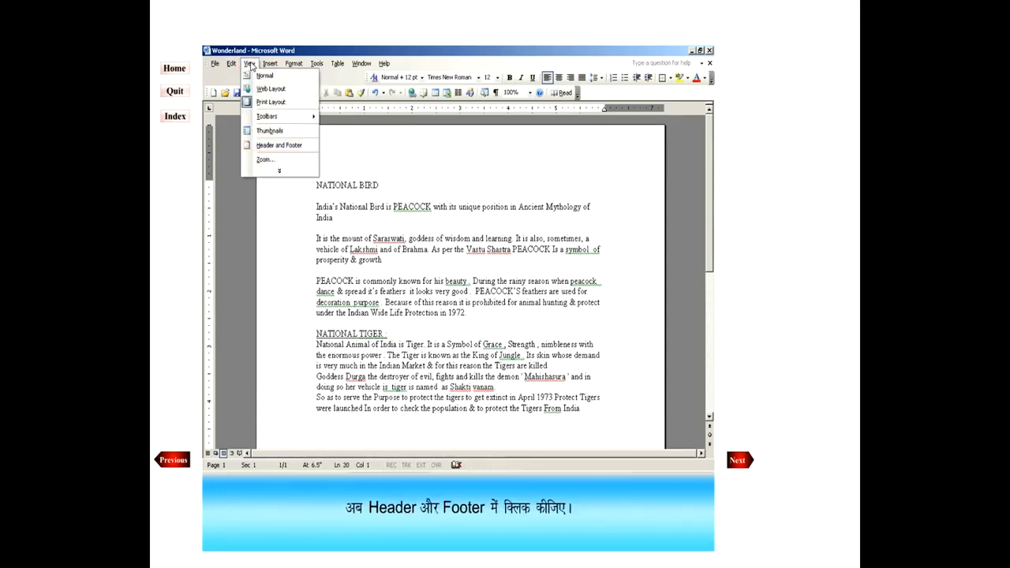
click(278, 146)
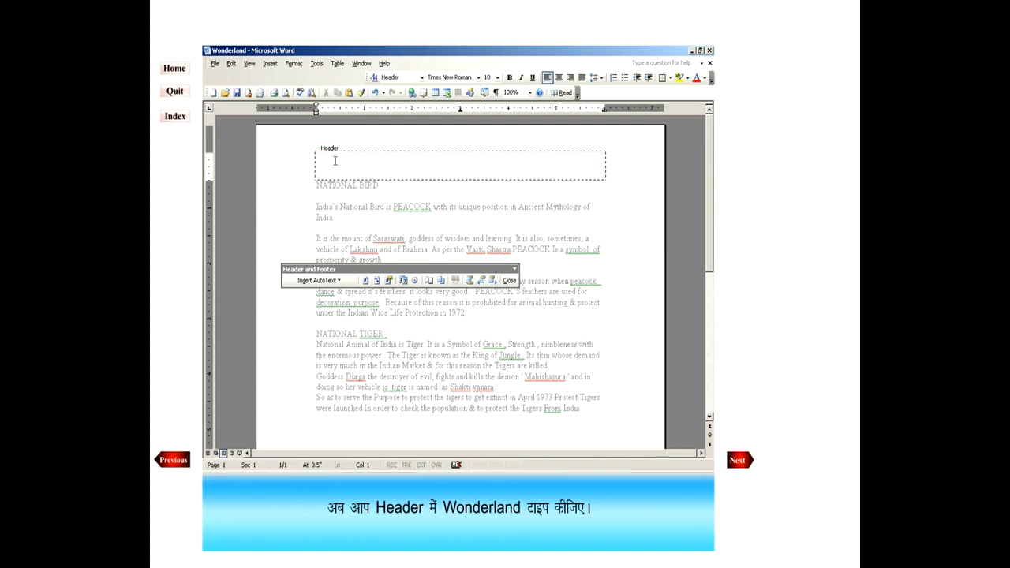
text(Wonderland)
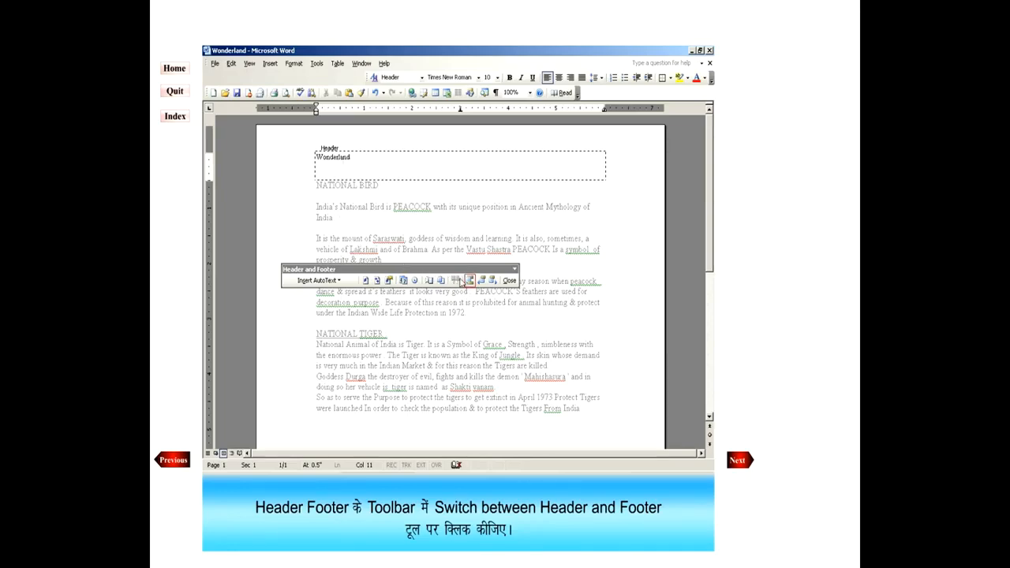
Switch to the first page footer and insert the Page X of Y AutoText.
click(472, 284)
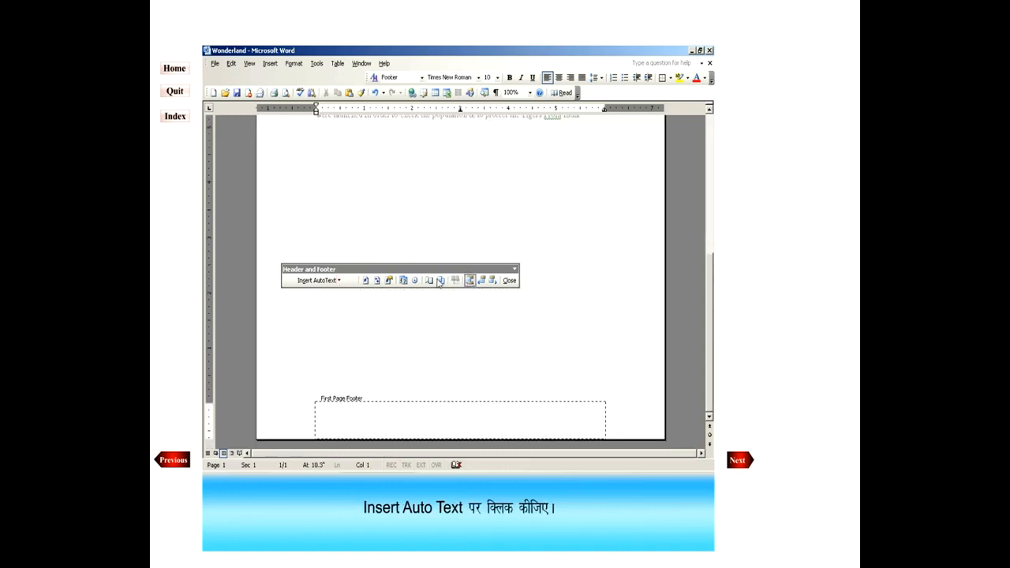
click(340, 281)
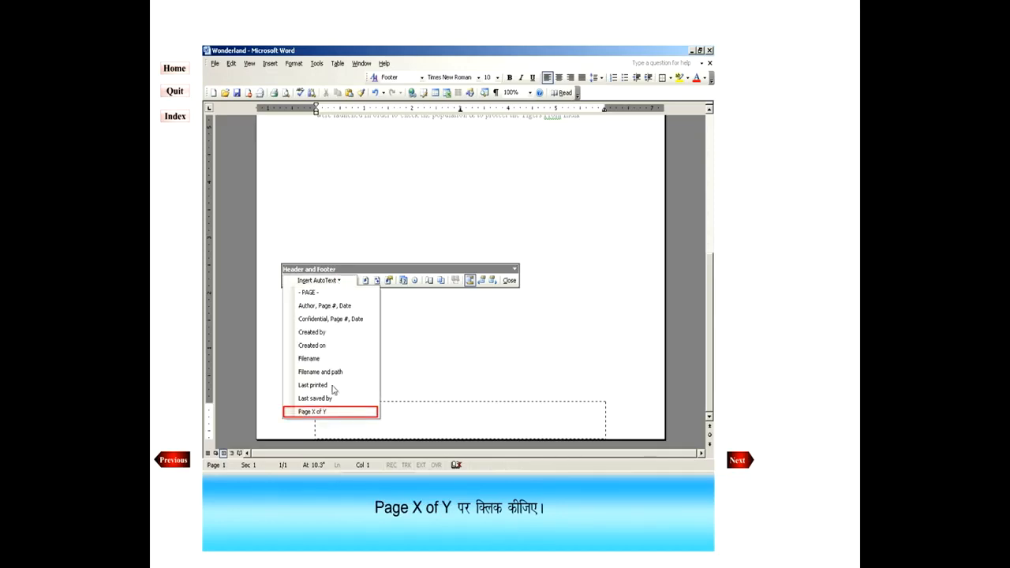
click(330, 413)
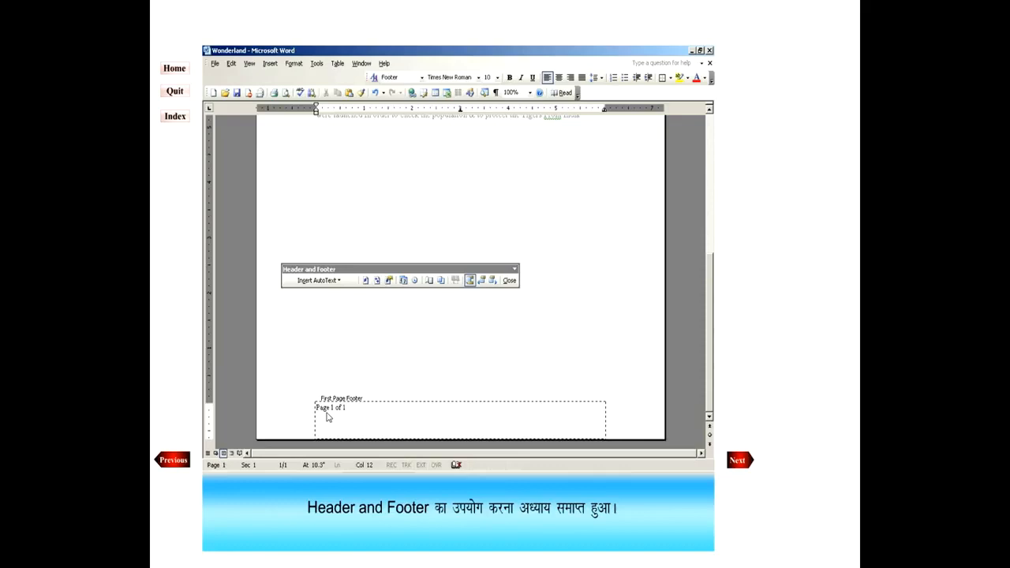
Go to the page setup lesson and set the whole document's page orientation to Landscape.
click(738, 464)
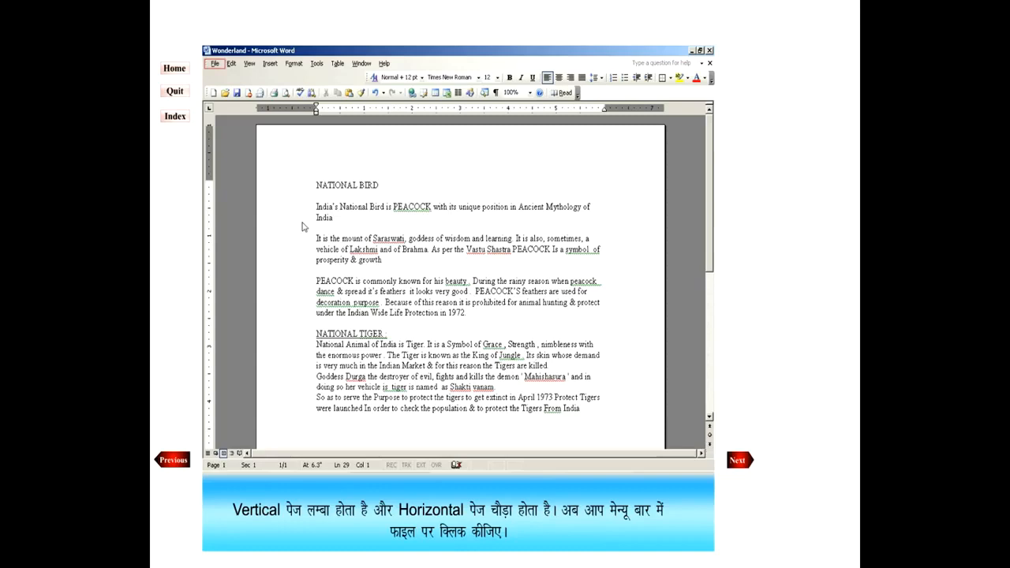
click(213, 65)
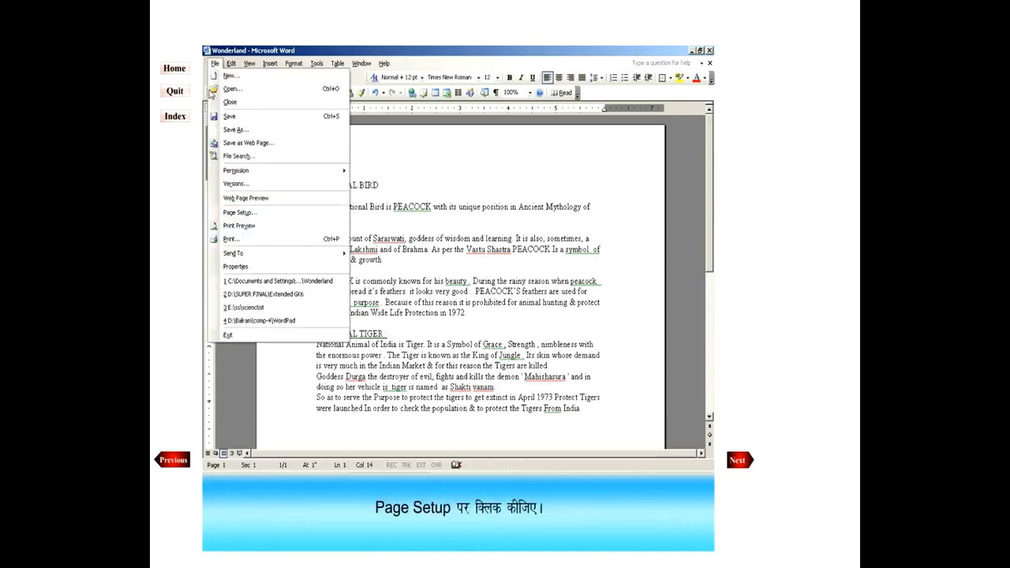
click(249, 214)
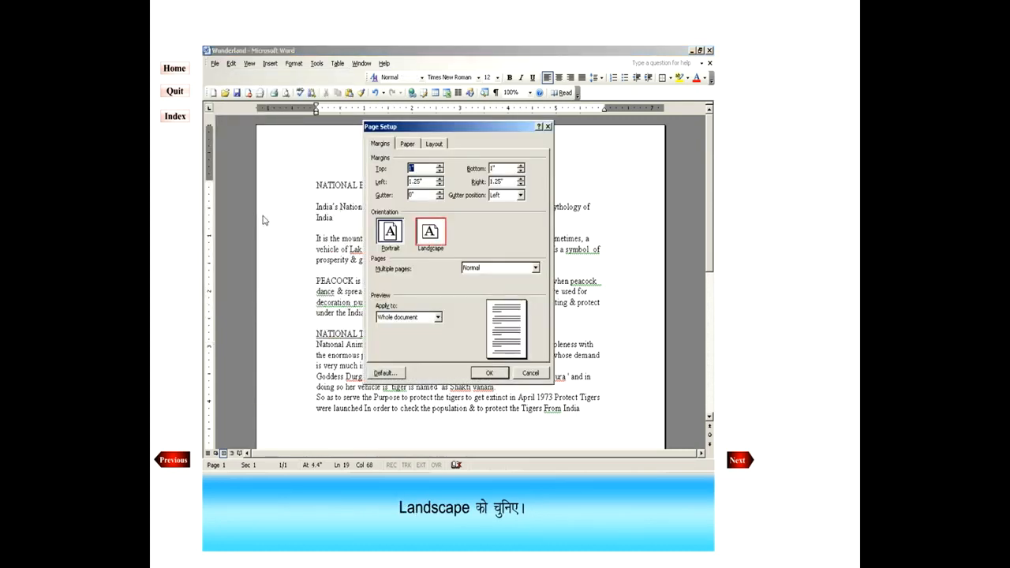
click(428, 243)
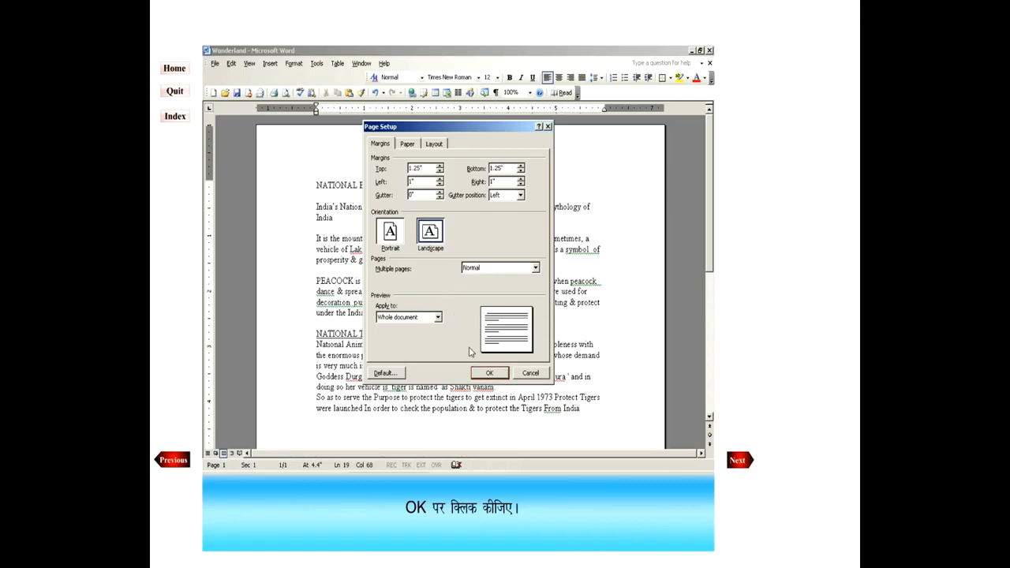
click(487, 374)
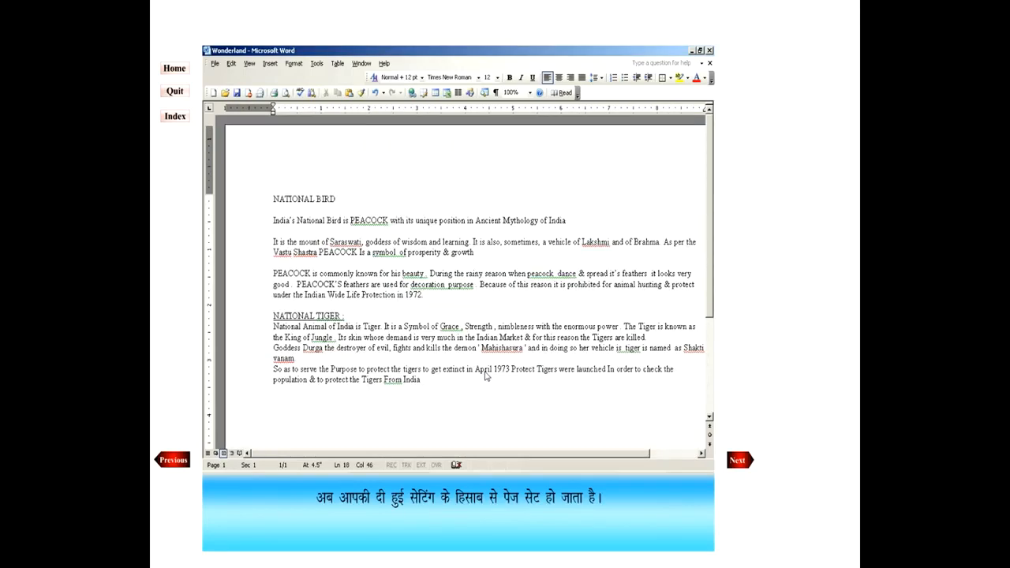
Go to the printing lesson, view the National Bird document in Print Preview and close the preview.
click(740, 464)
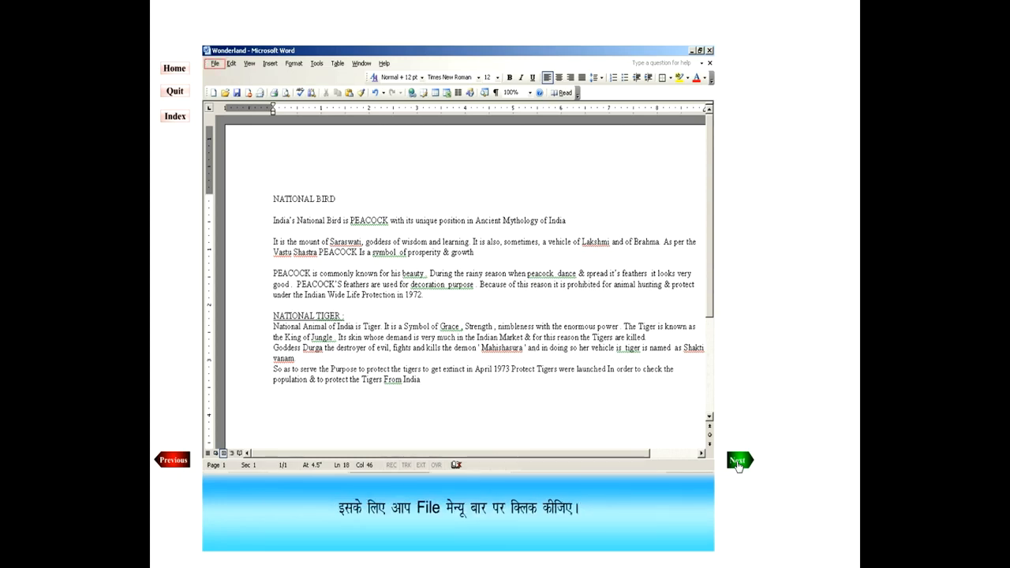
click(215, 64)
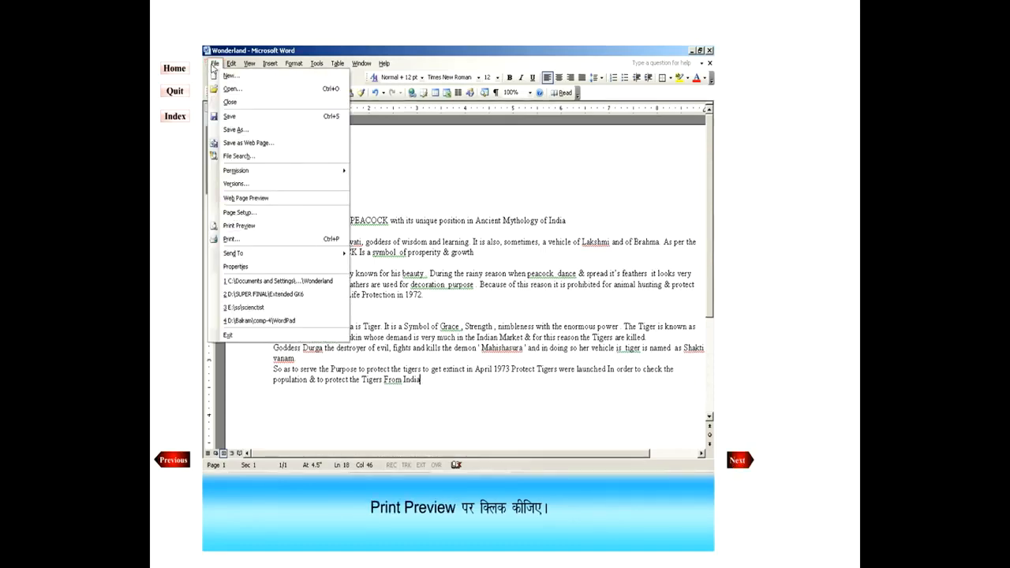
click(247, 227)
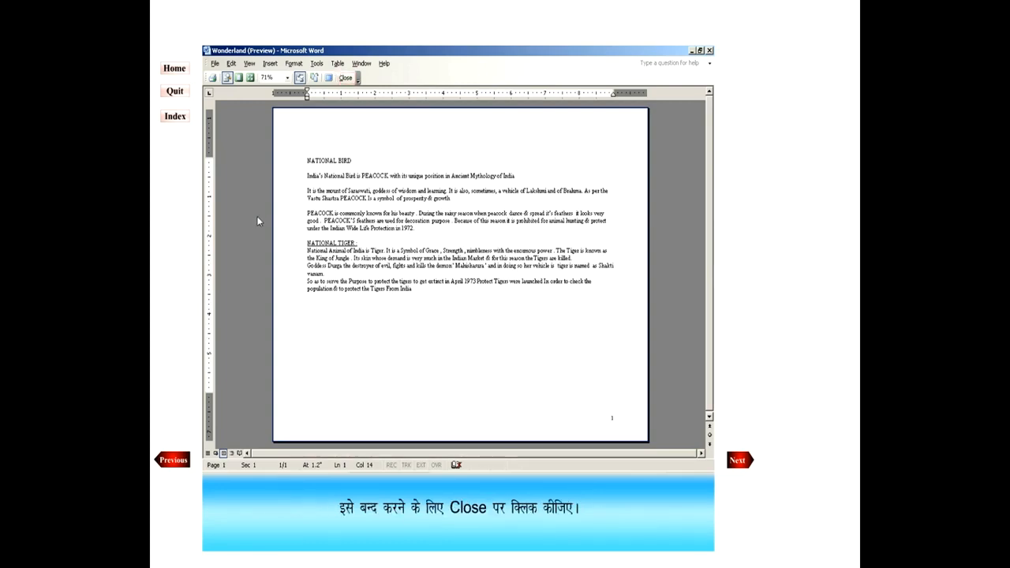
click(345, 78)
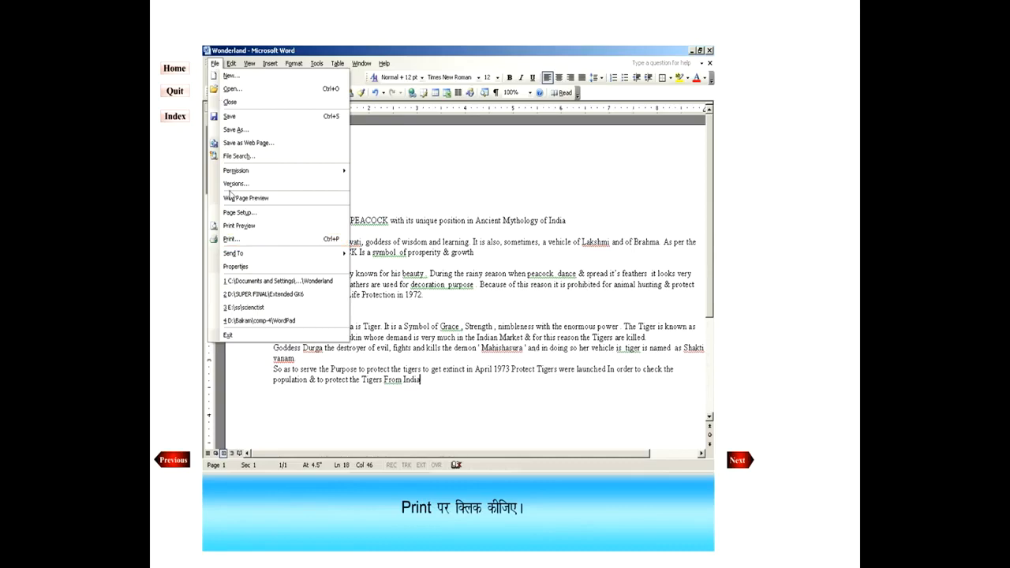
Print one copy of all pages of the document with the default print settings and continue past the finished lesson.
click(244, 241)
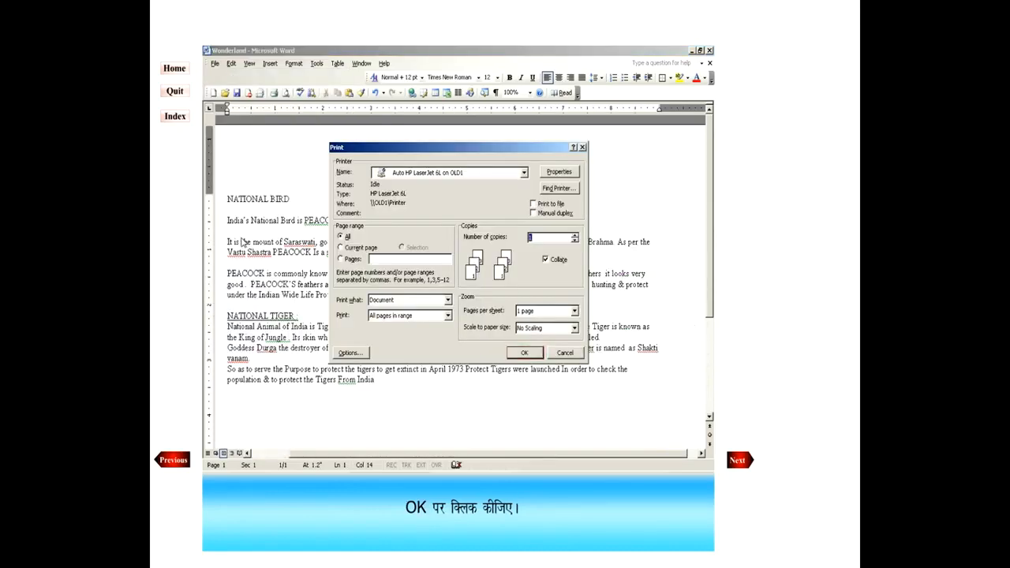
click(517, 354)
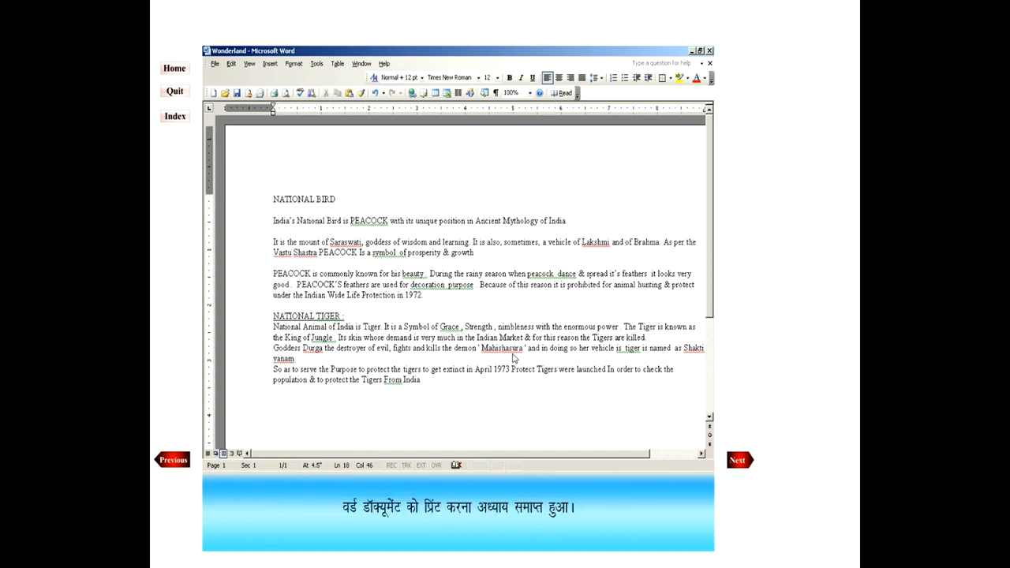
click(739, 463)
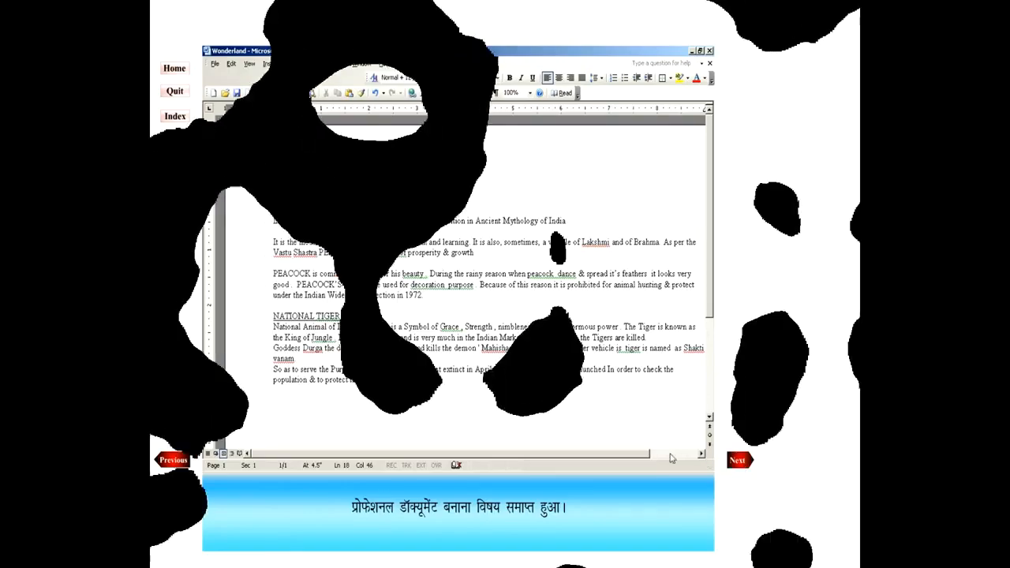